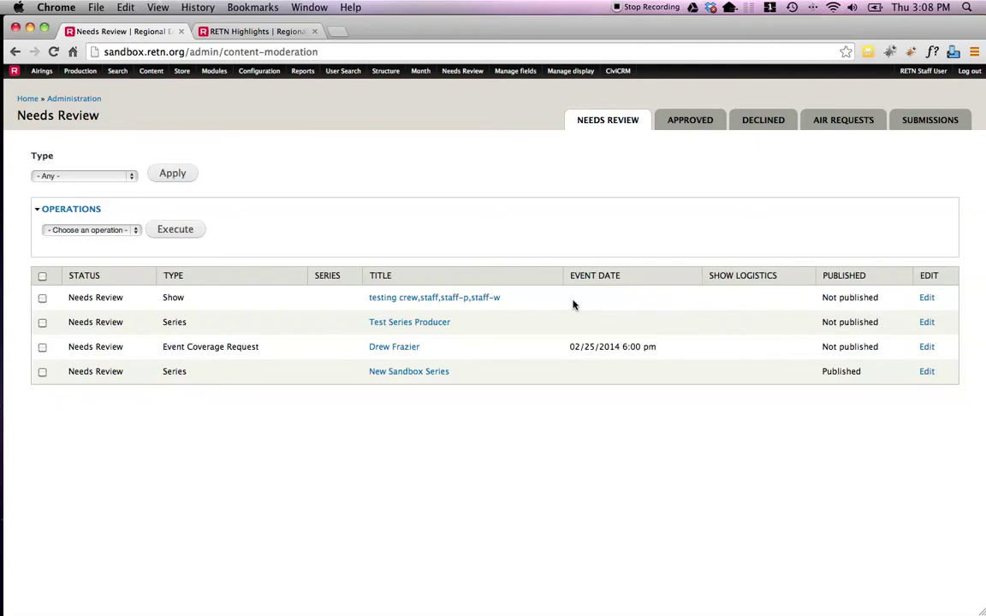
Step: Switch to Firefox and open the Cover My Event request form from the RETN home page
key("super+Tab")
key("super+Tab")
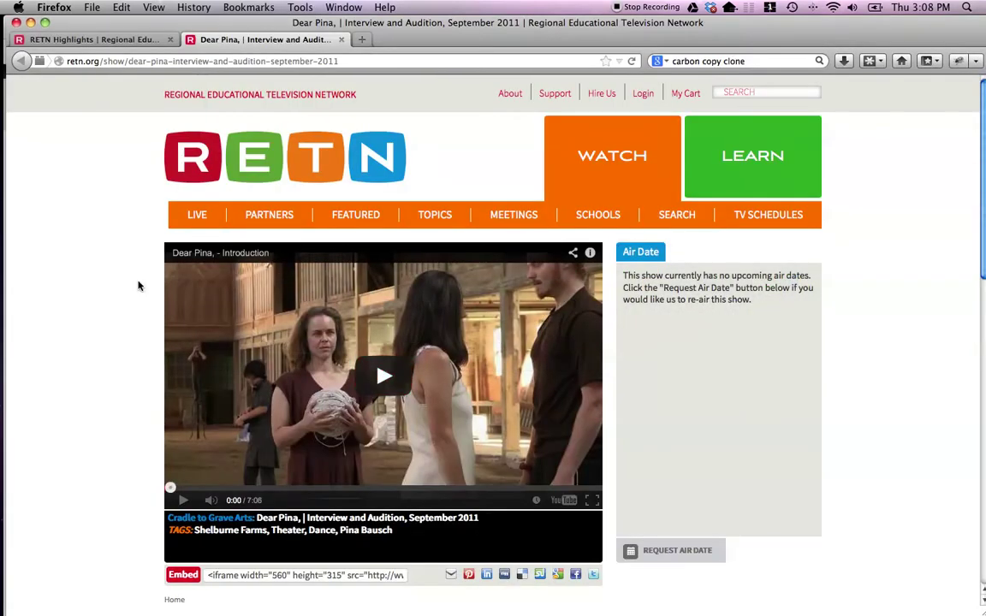
left_click(103, 40)
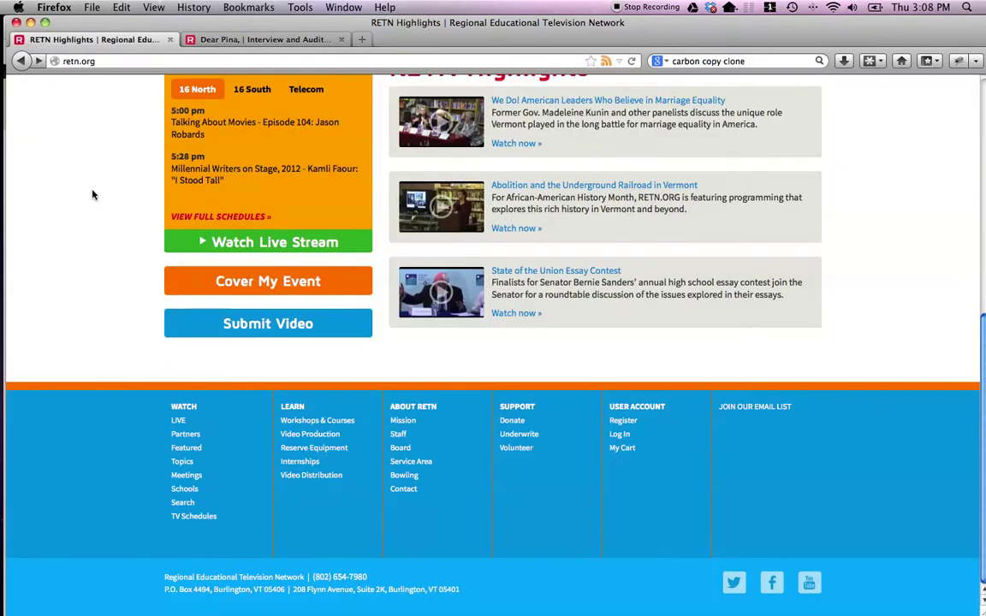
scroll(92, 205, "up", 4)
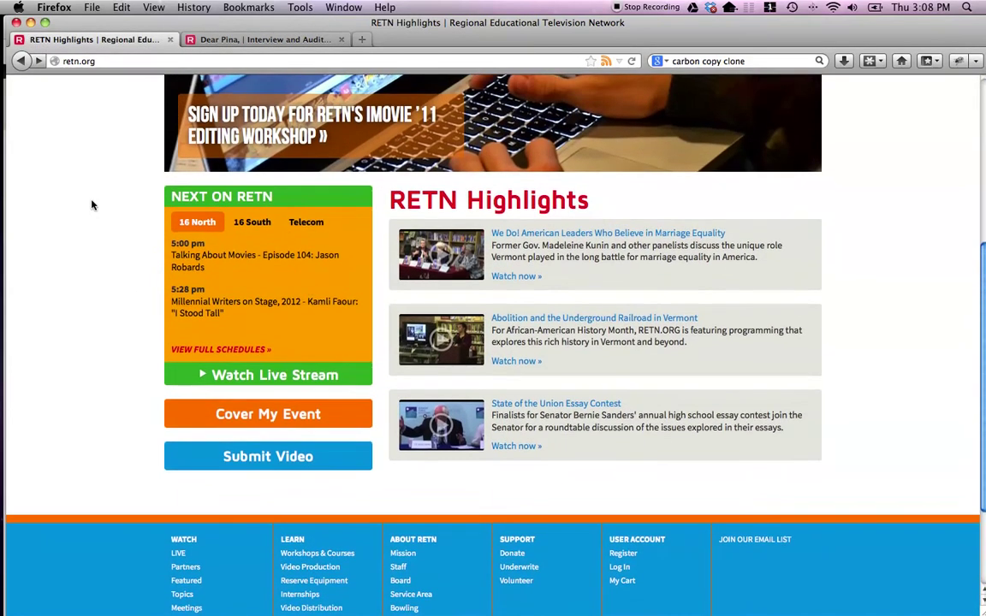
scroll(93, 205, "up", 4)
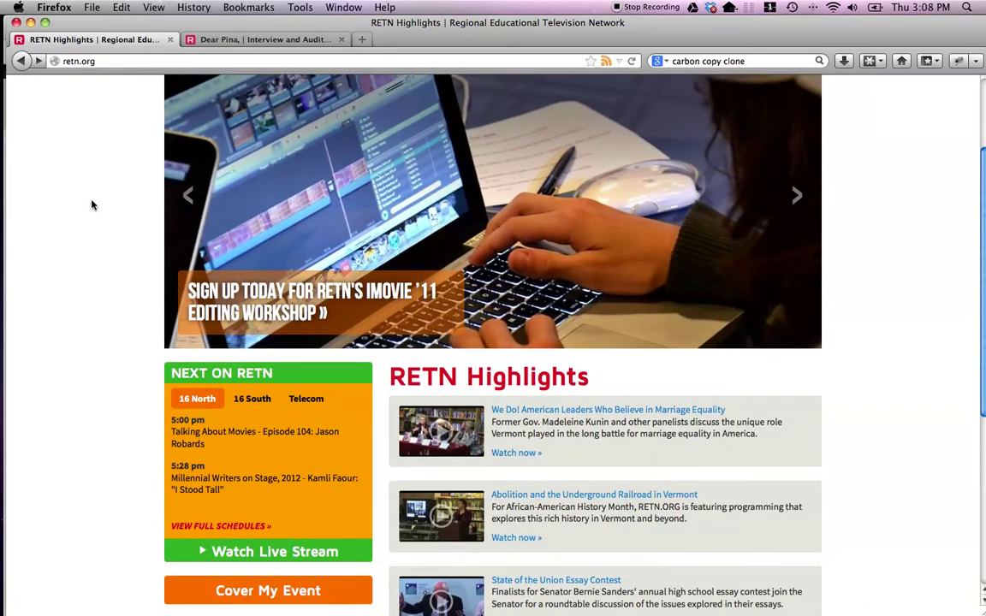
scroll(93, 205, "down", 5)
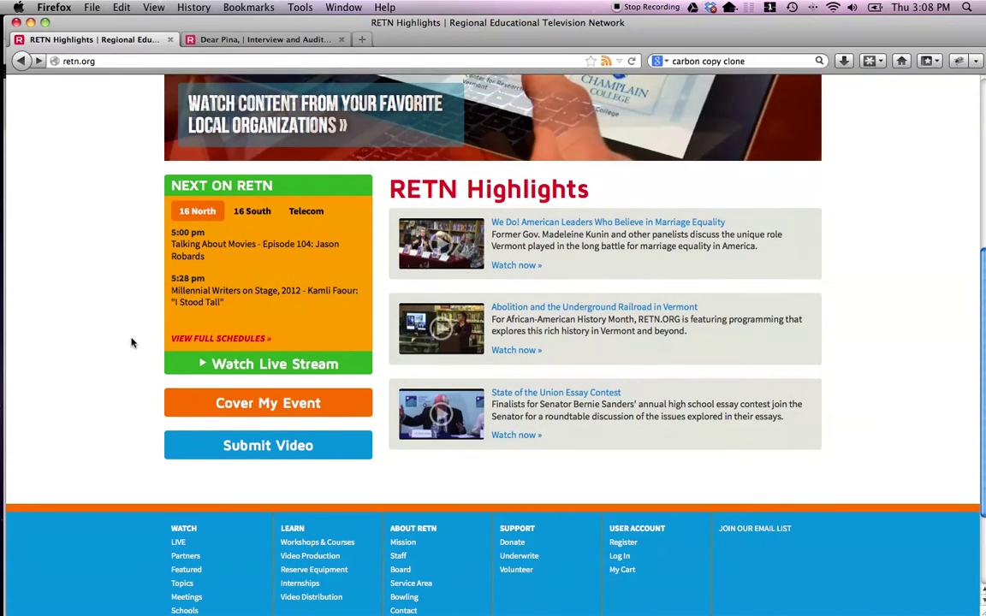
left_click(271, 414)
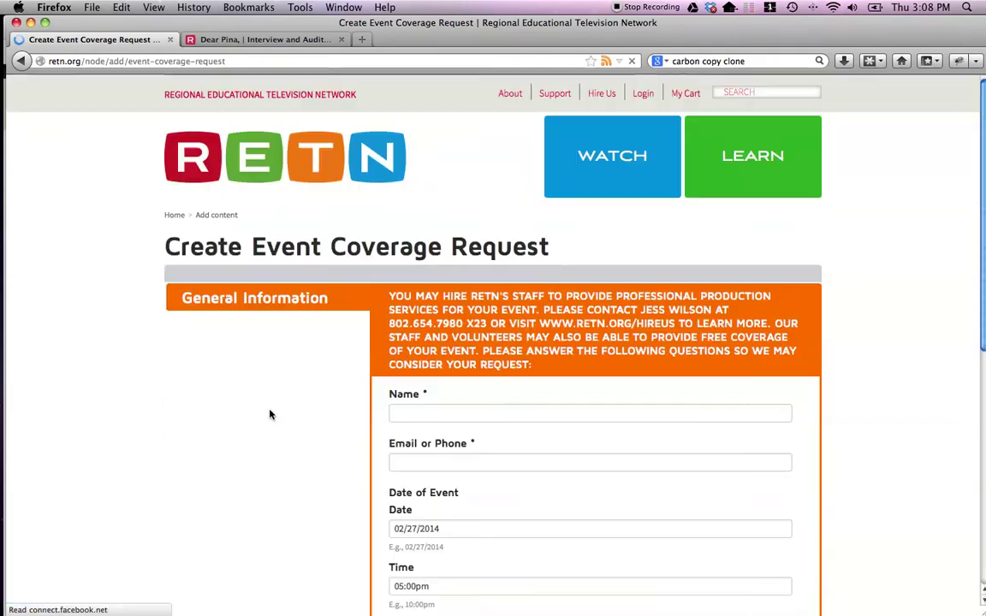
Step: Look over the contact, event date, time and description fields of the event coverage request form
scroll(303, 412, "down", 1)
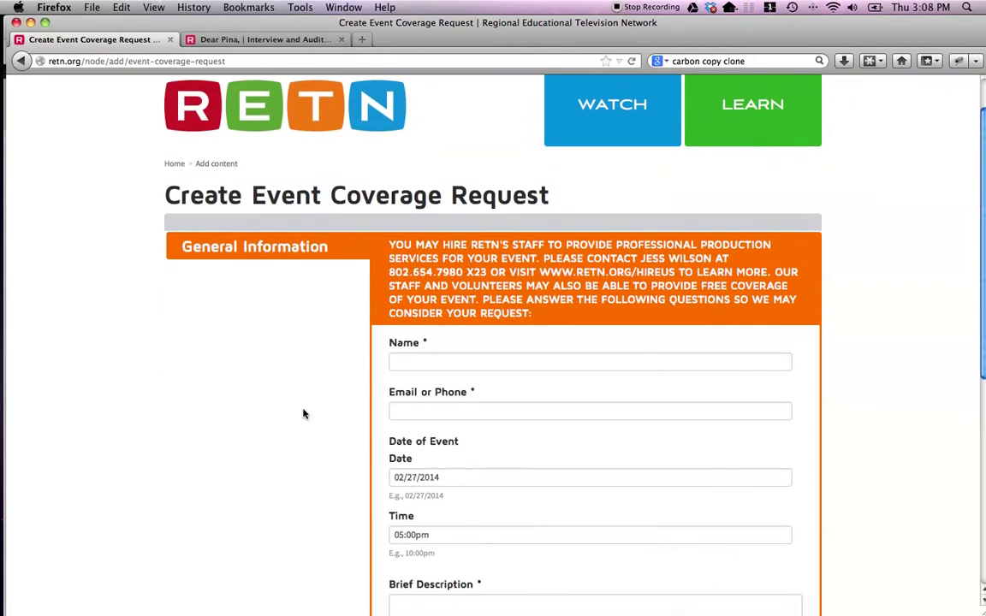
scroll(303, 414, "down", 2)
scroll(303, 415, "down", 1)
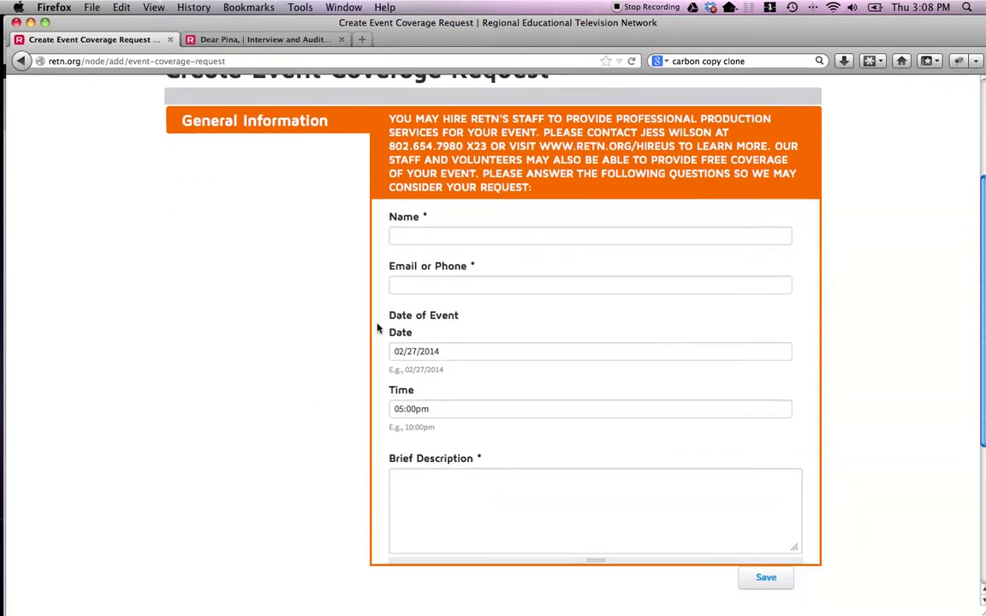
left_click(411, 237)
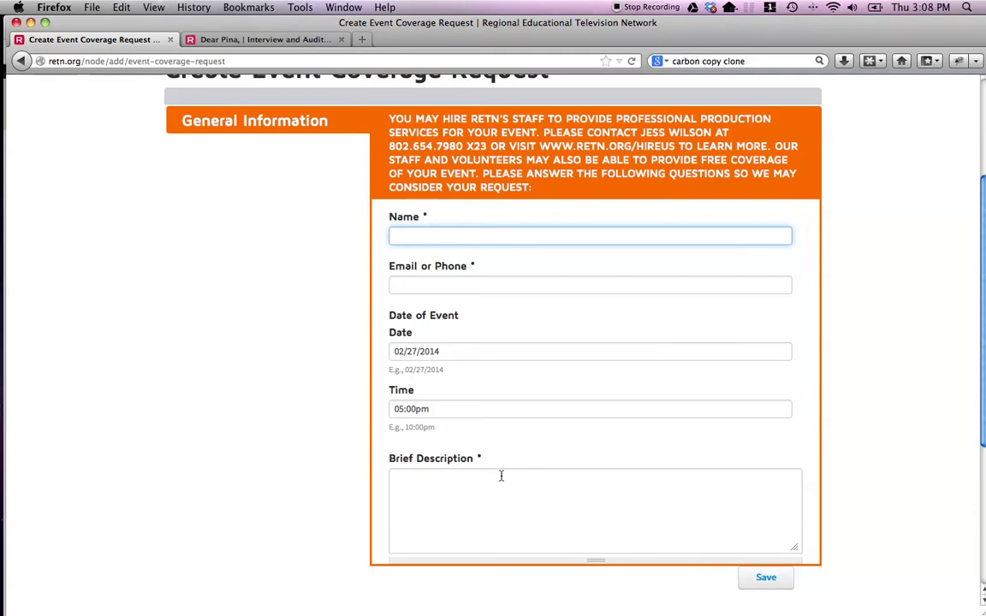
Step: Switch to Chrome and approve the Event Coverage Request in the Needs Review list using the Approve Content operation
key("super+Tab")
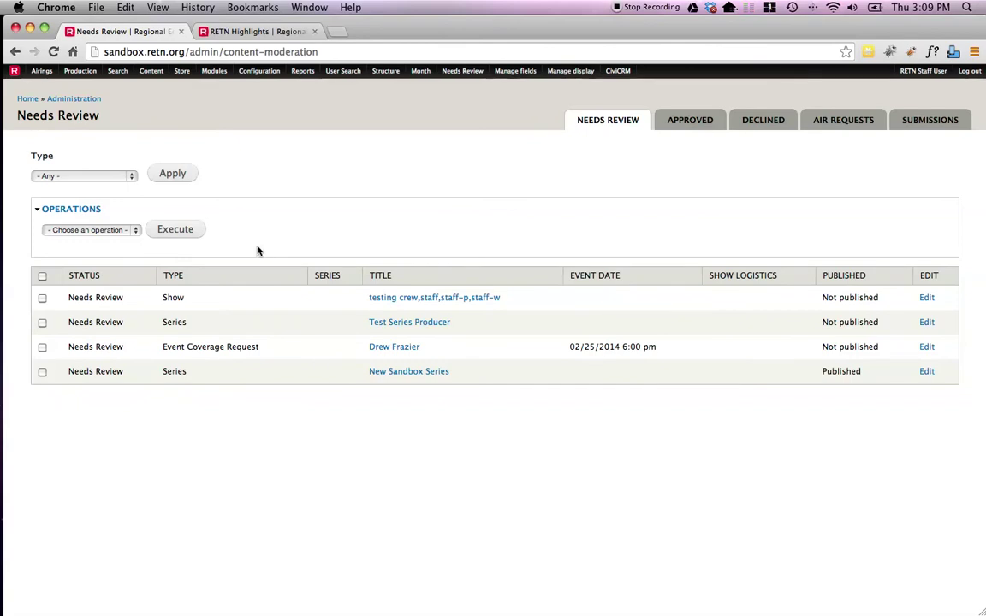
left_click_drag(260, 348, 161, 349)
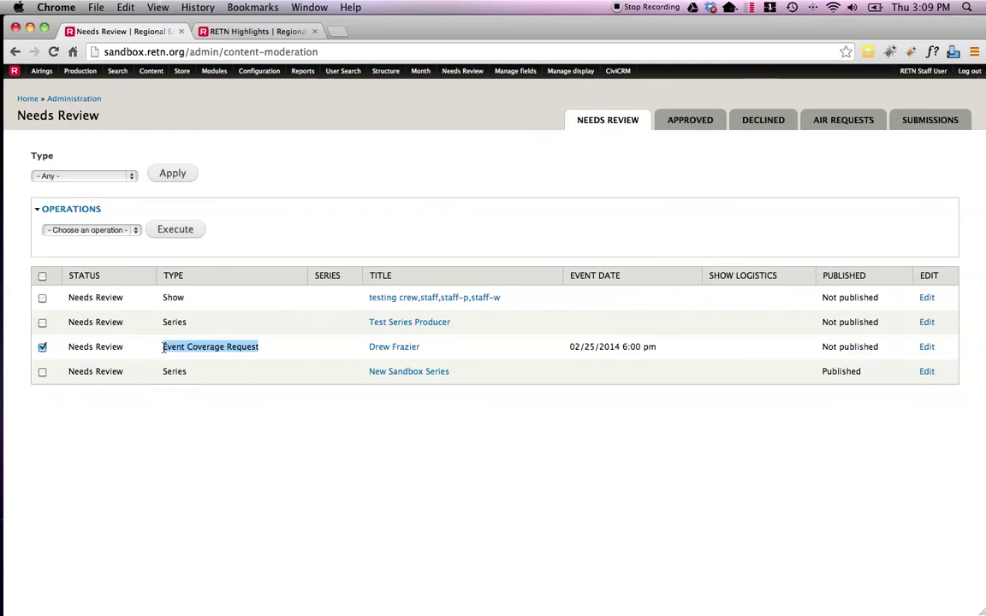
left_click(42, 348)
left_click(42, 348)
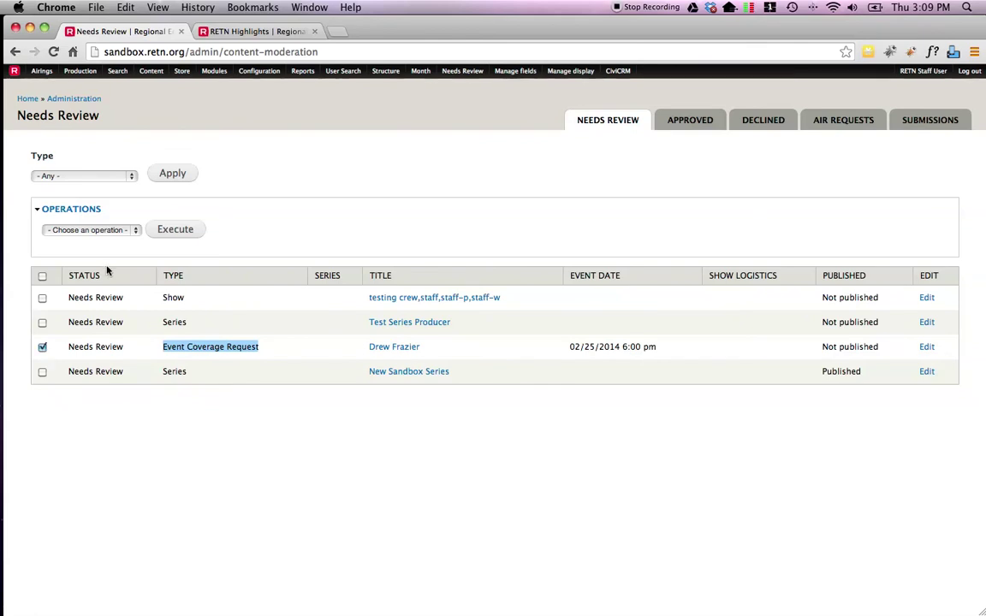
left_click(103, 233)
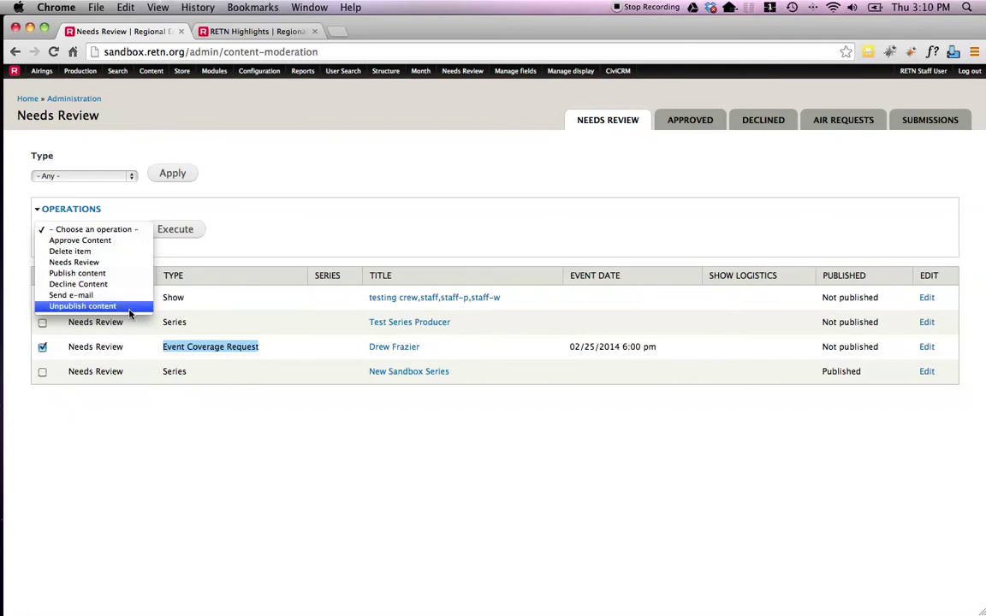
left_click(112, 244)
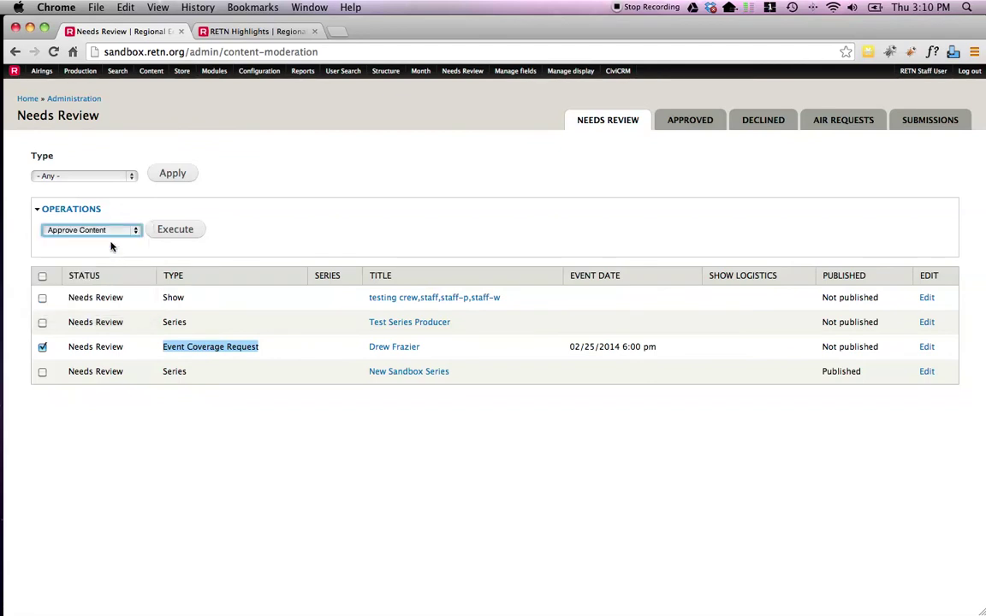
left_click(168, 238)
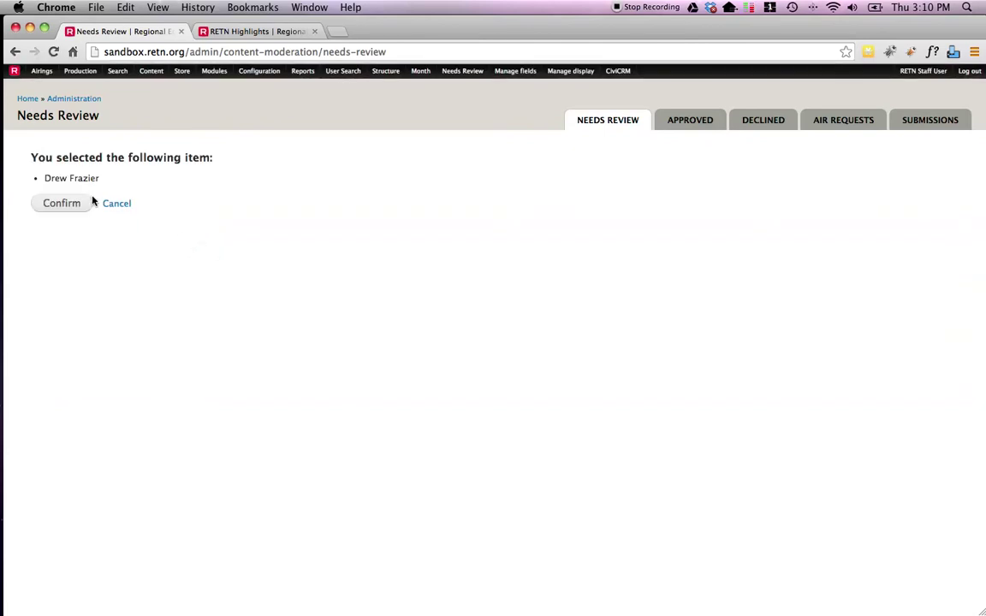
left_click(65, 203)
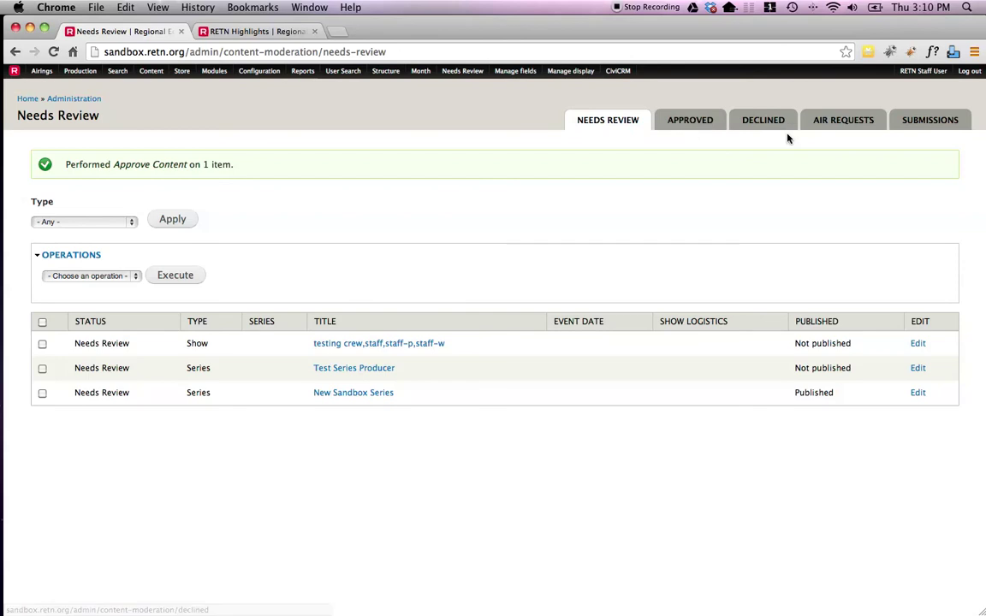
Step: View the list of approved content, followed by the list of declined content
left_click(683, 126)
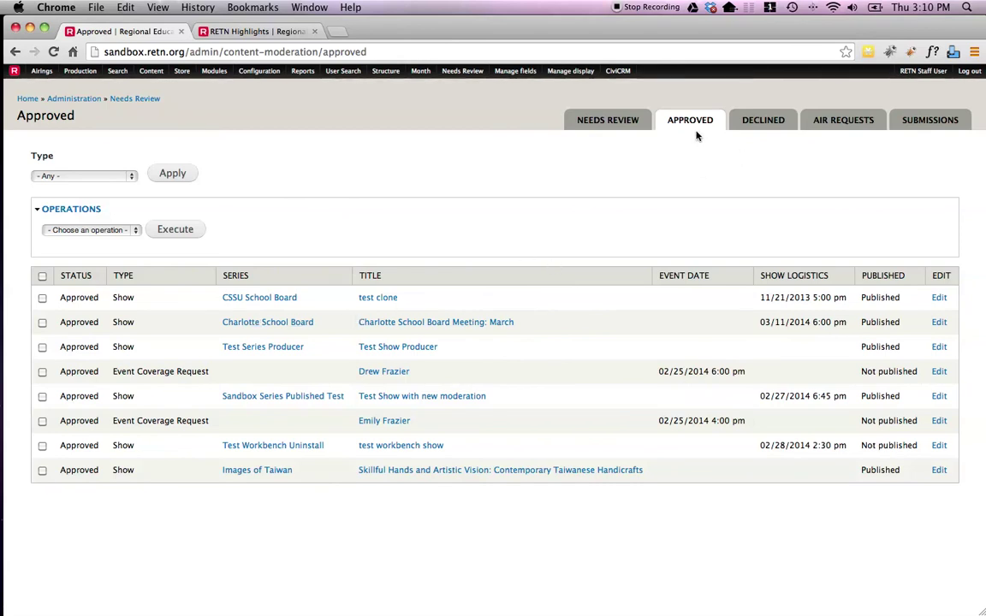
left_click(767, 128)
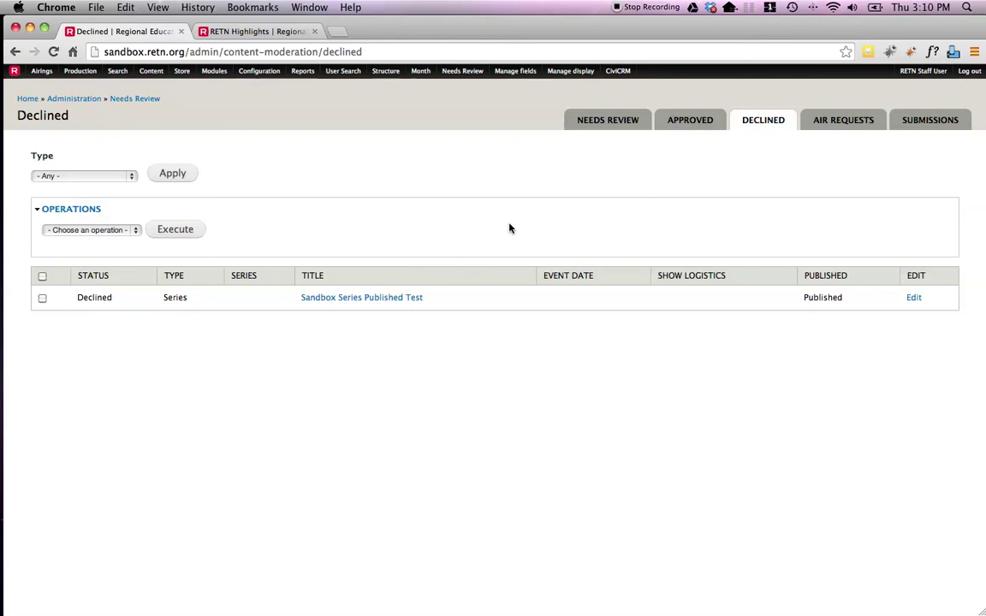
Step: Switch to Firefox and open the air date request form for the "Dear Pina, | Interview and Audition, September 2011" show
key("super+Tab")
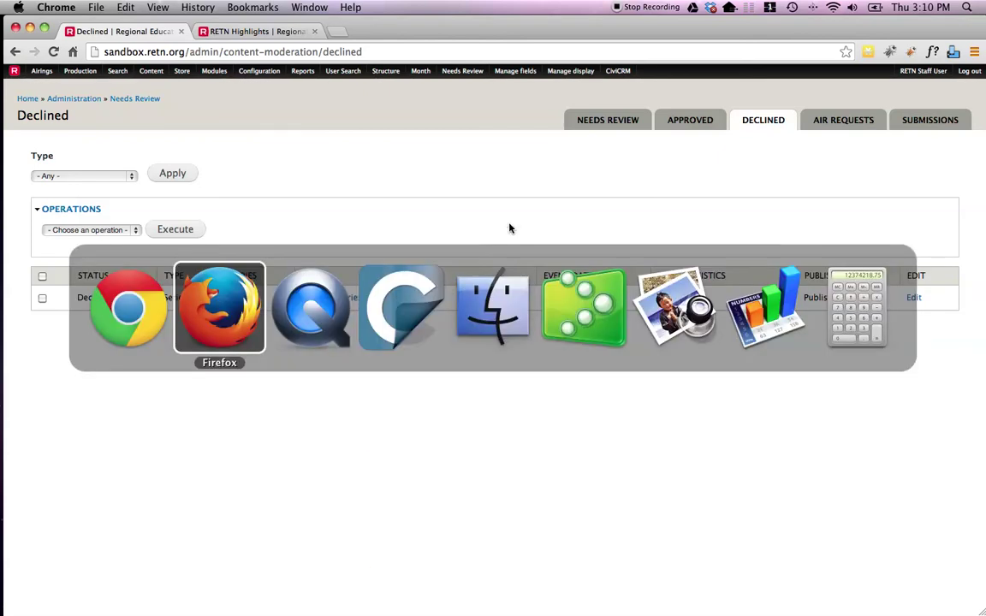
scroll(482, 227, "up", 3)
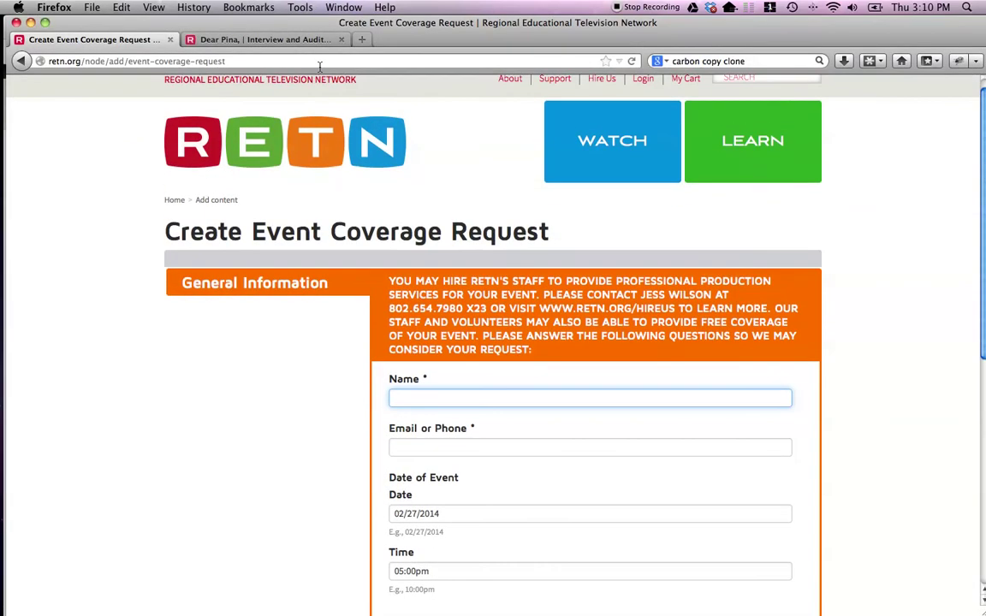
left_click(265, 39)
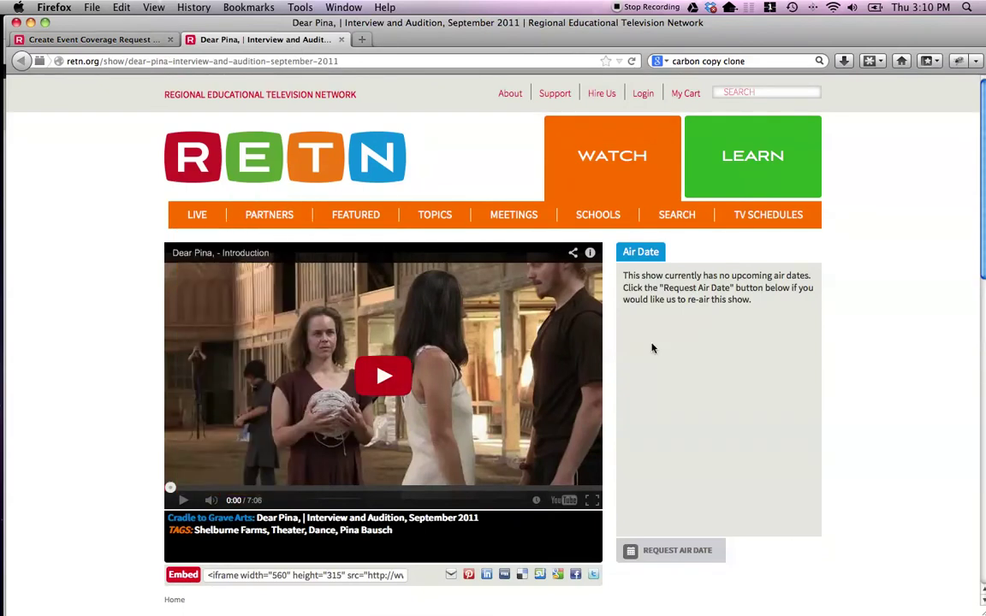
scroll(856, 407, "down", 3)
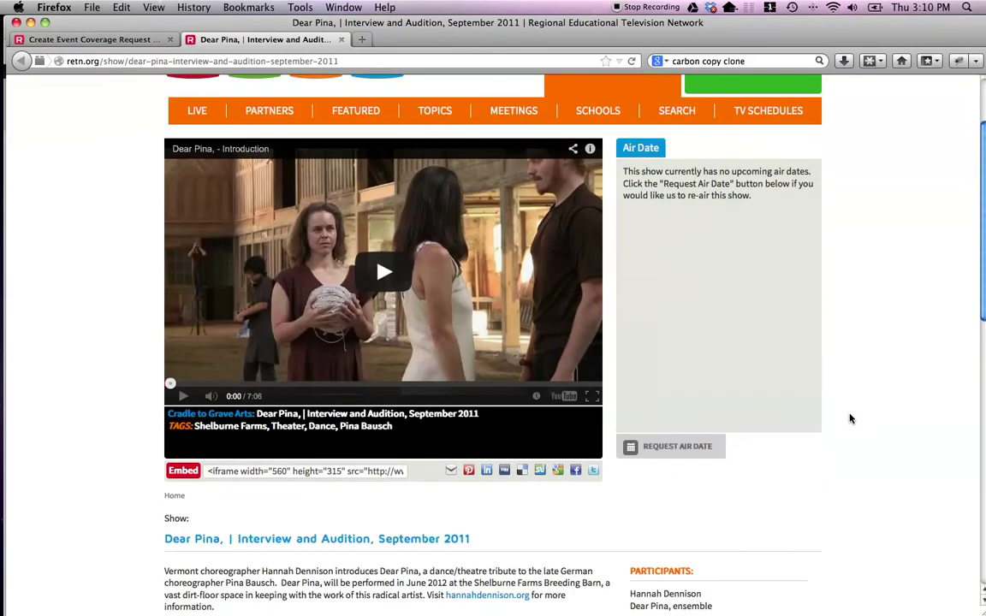
left_click(664, 453)
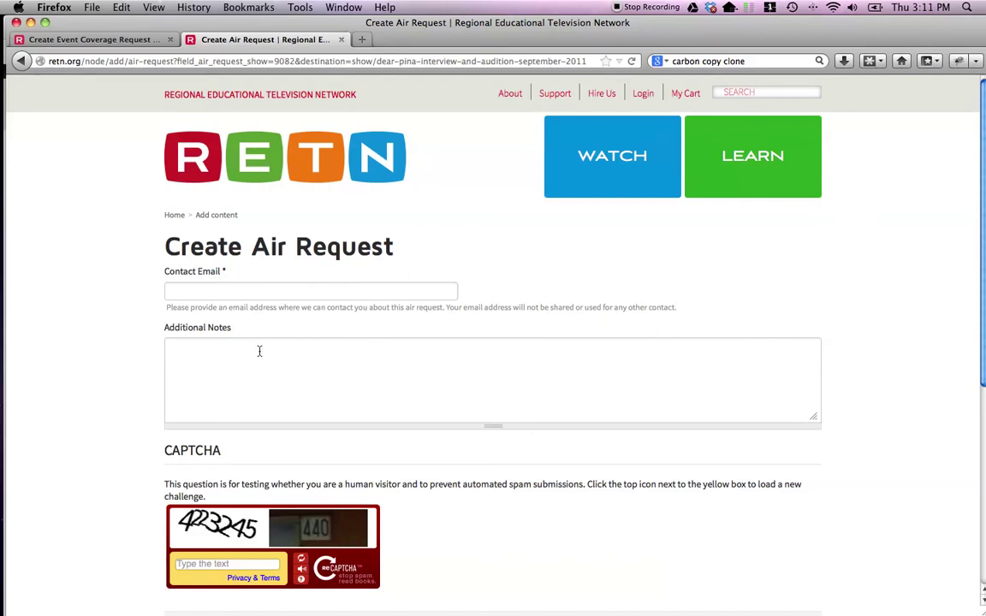
Step: Switch to Chrome, open the Air Requests list and look over the bulk operations offered for its requests
key("super+Tab")
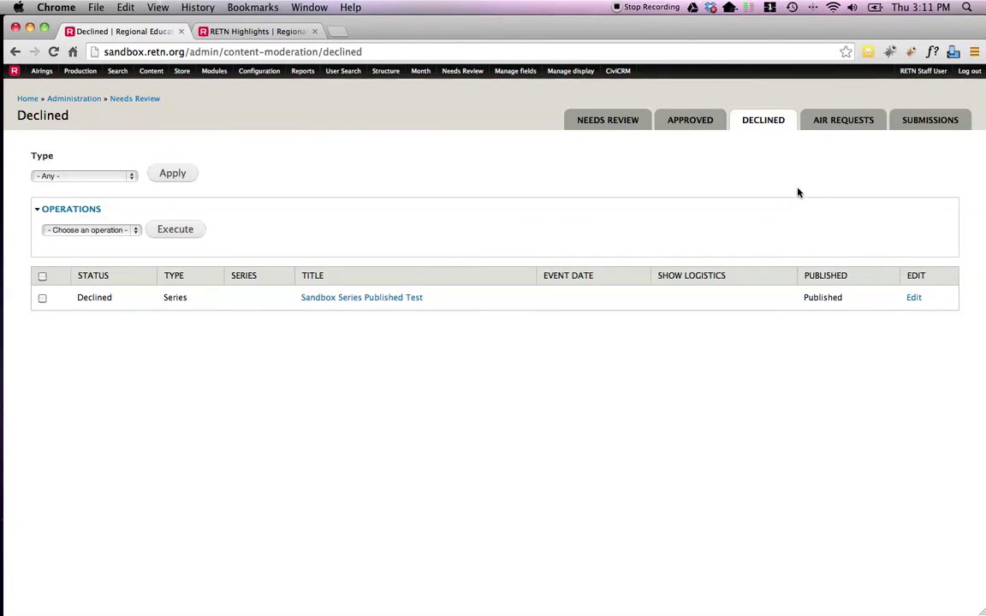
left_click(833, 127)
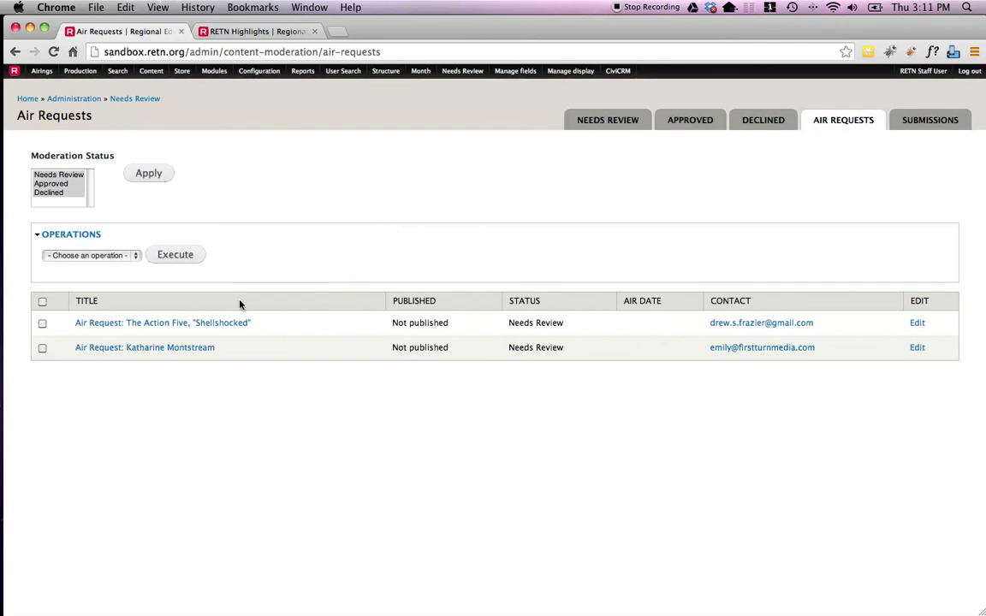
left_click(113, 255)
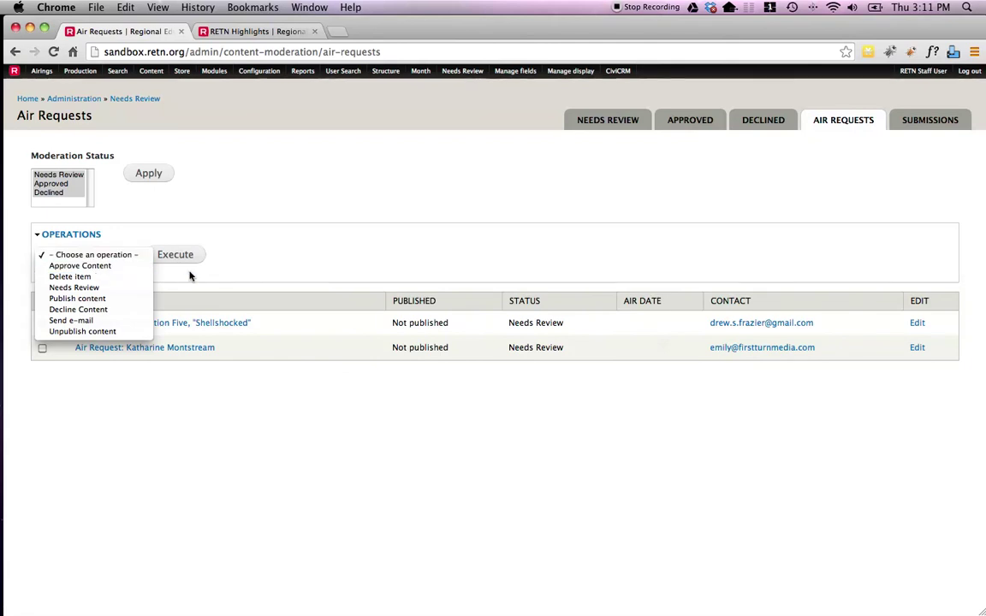
left_click(258, 275)
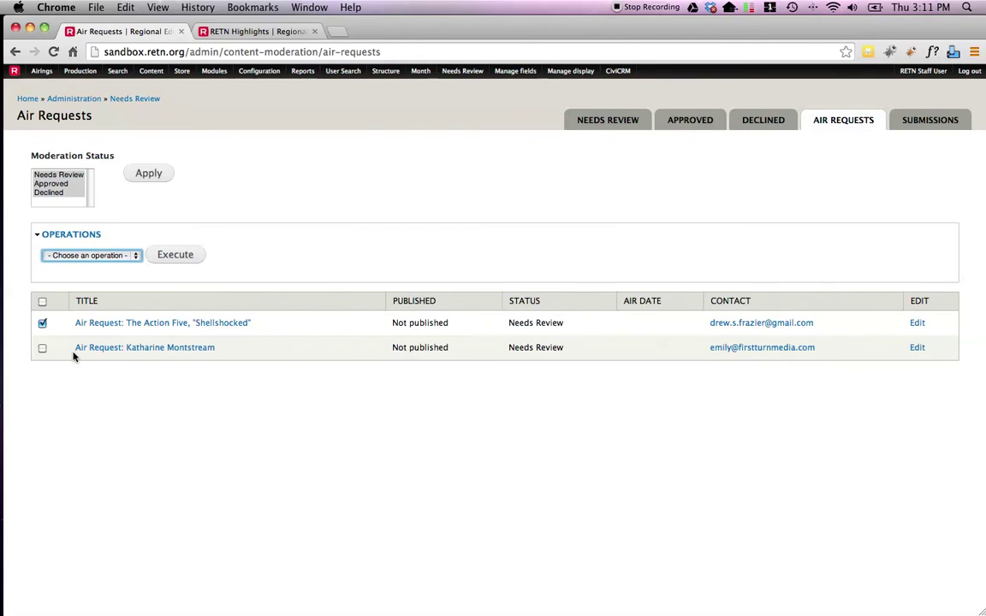
left_click(43, 324)
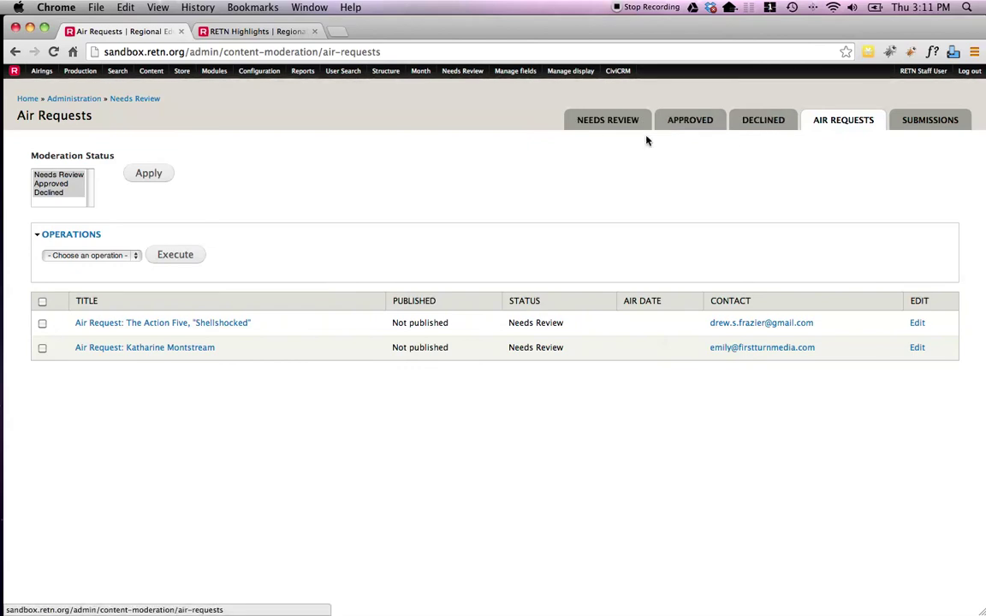
Step: Try out the Declined and Needs Review choices in the Moderation Status filter for air requests
left_click(74, 194)
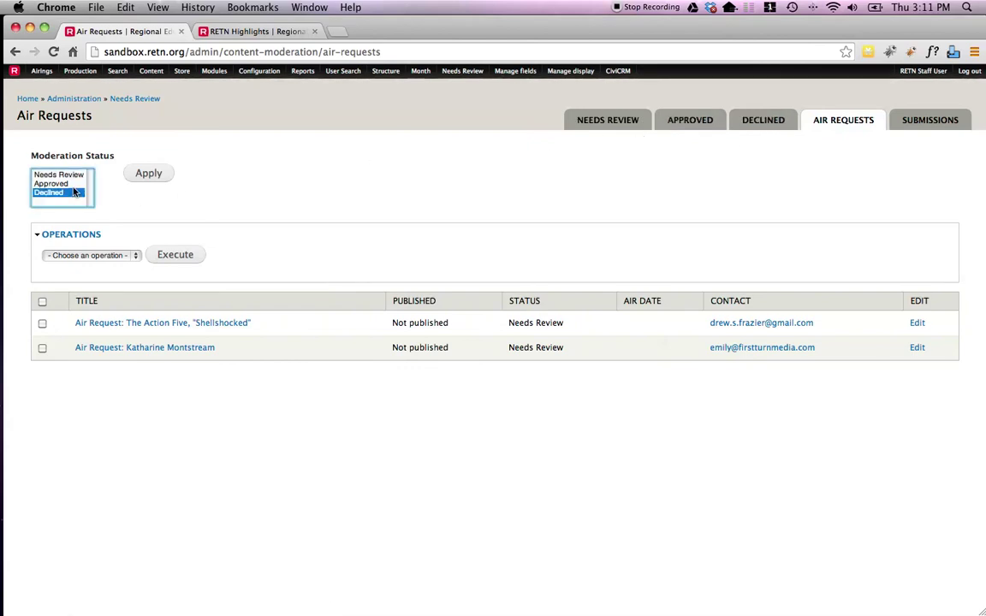
left_click(62, 174)
left_click(62, 193)
Step: Return to the Needs Review list and examine the bulk operations for the "testing crew,staff,staff-p,staff-w" show, leaving it unselected
left_click(617, 126)
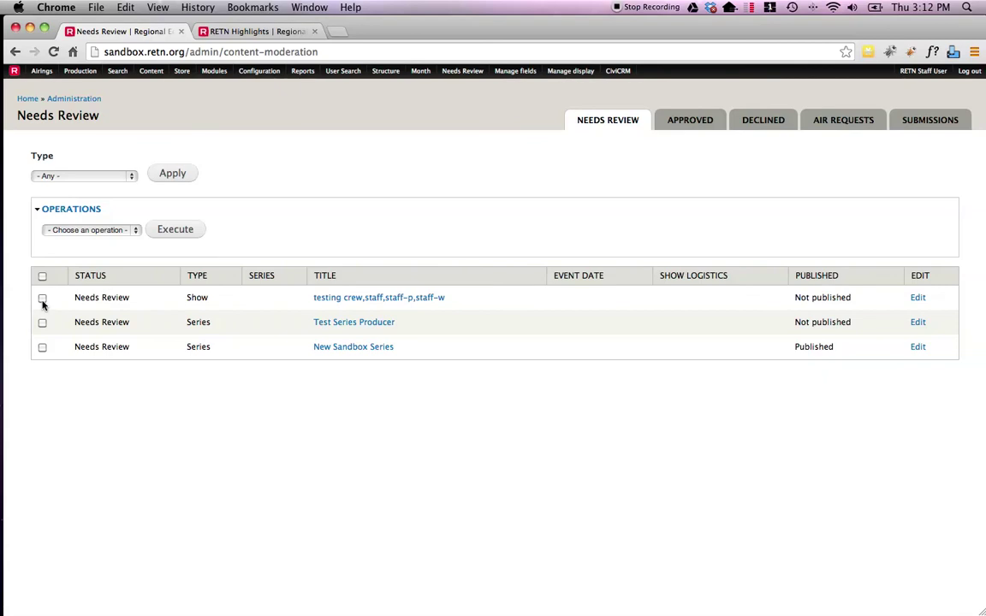
left_click(69, 230)
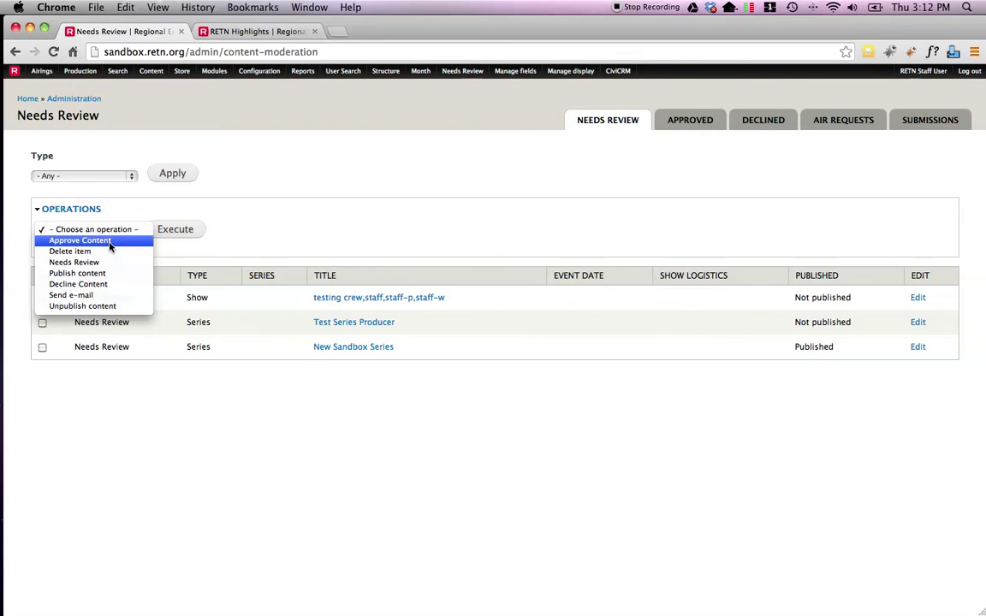
left_click(232, 259)
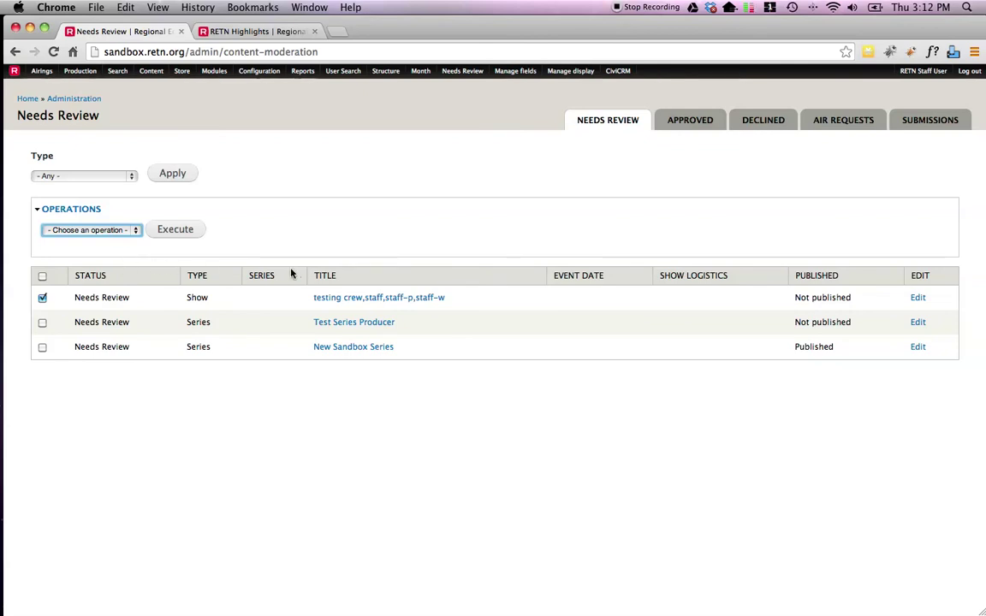
left_click(42, 299)
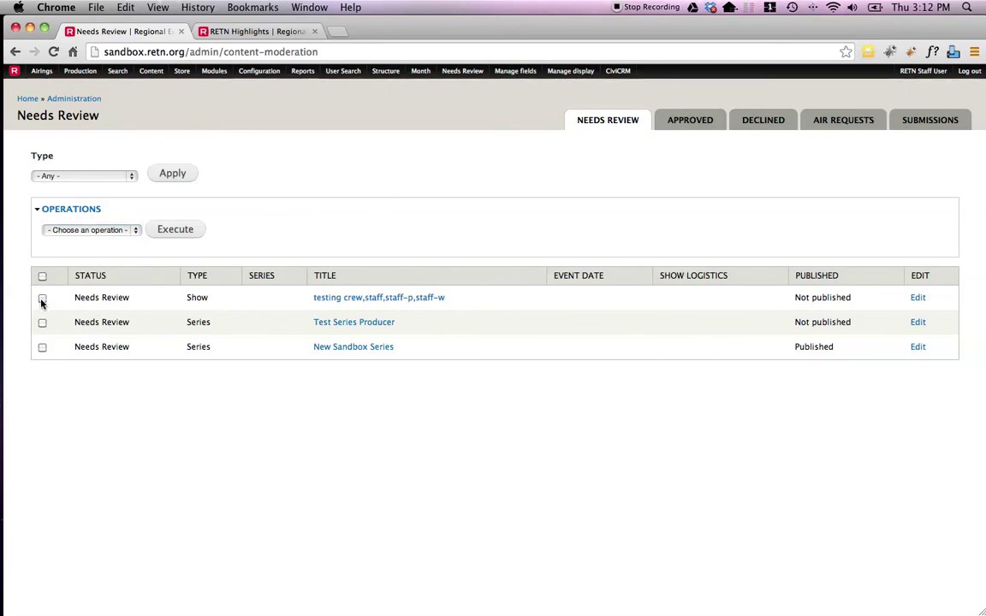